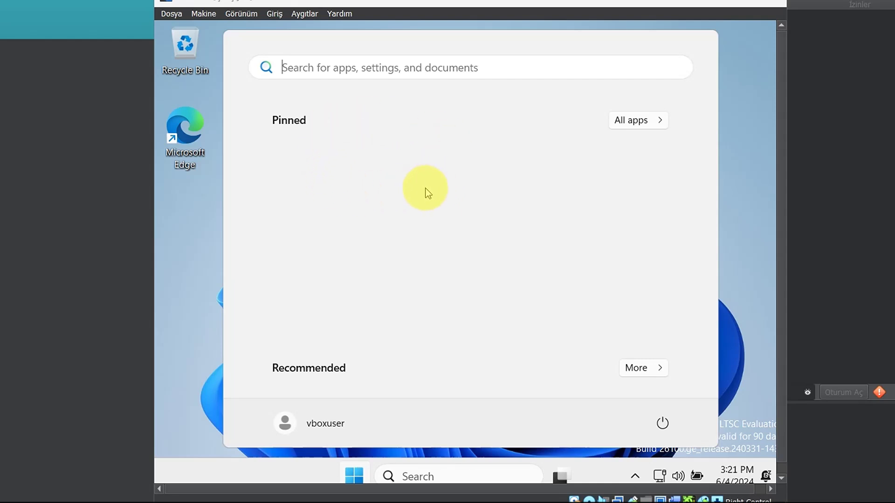
Step: Open Settings from the list of all installed apps and maximize its window
left_click(757, 208)
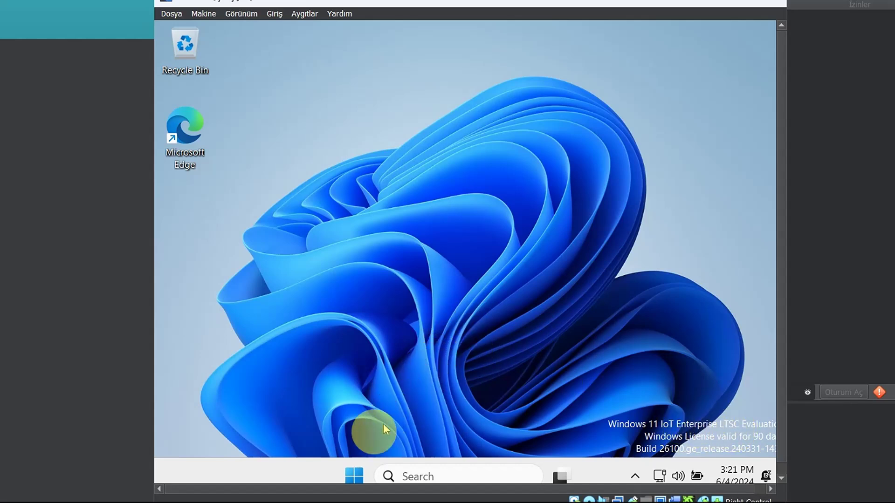
left_click(354, 477)
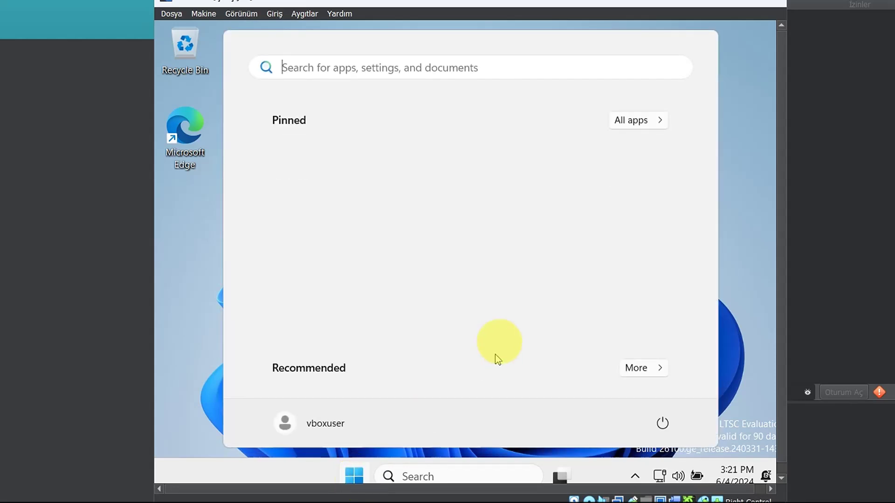
left_click(632, 120)
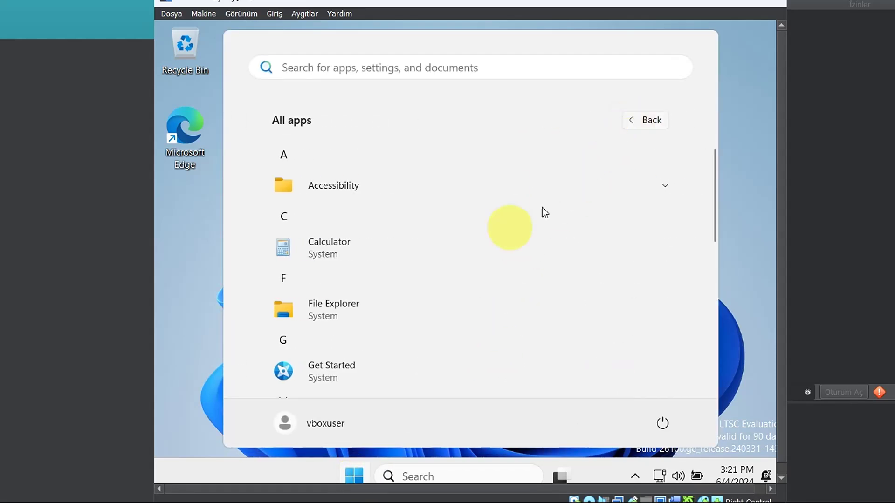
scroll(345, 276, "down", 5)
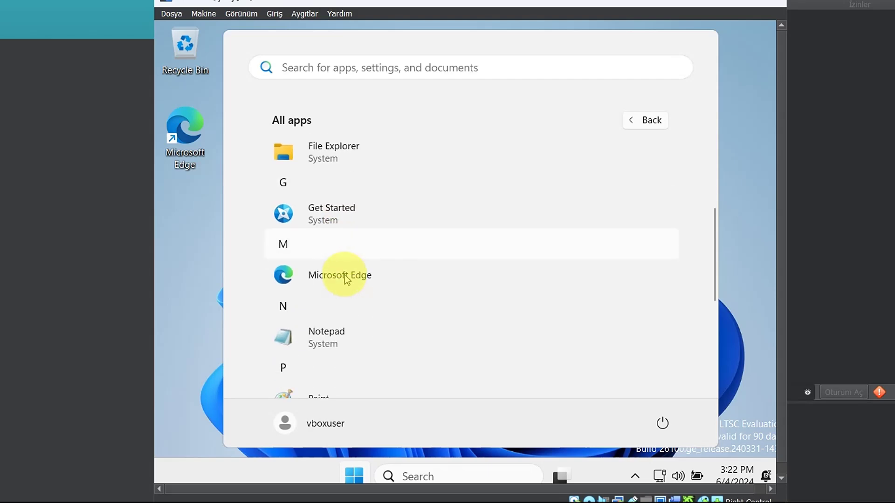
scroll(345, 276, "down", 2)
left_click(320, 304)
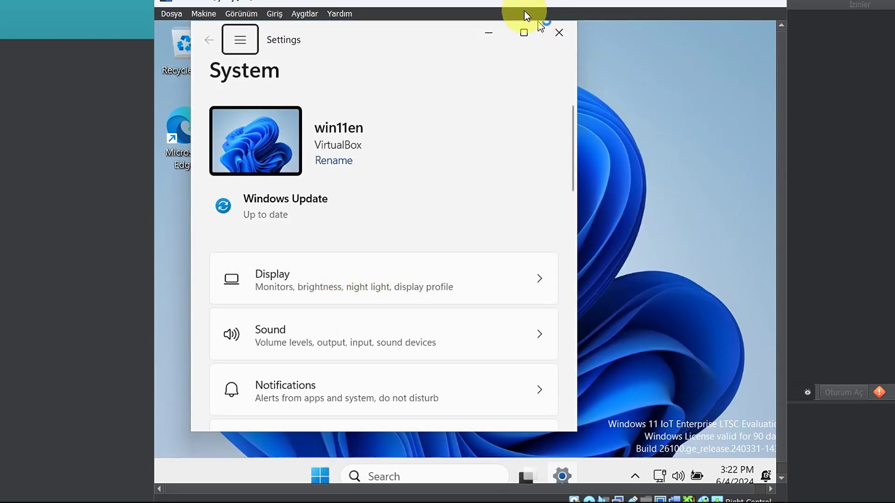
left_click(522, 34)
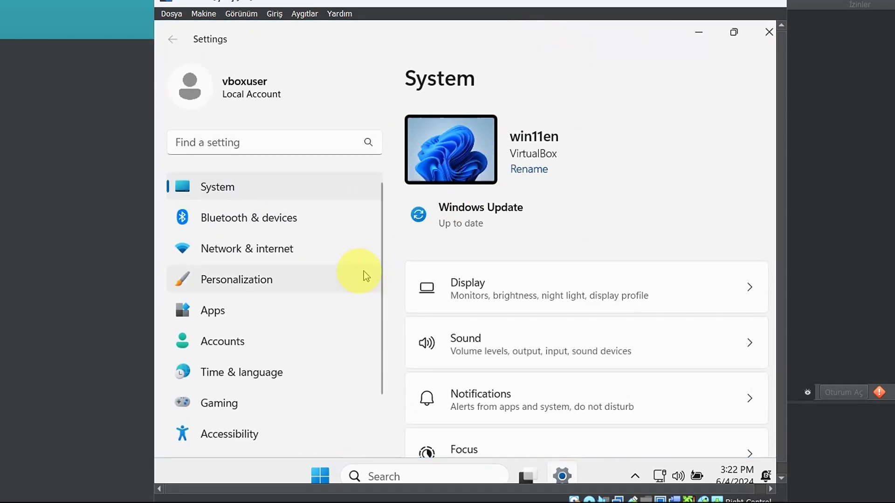
Step: Open the desktop icon settings from the Themes page of the Personalization settings
left_click(259, 286)
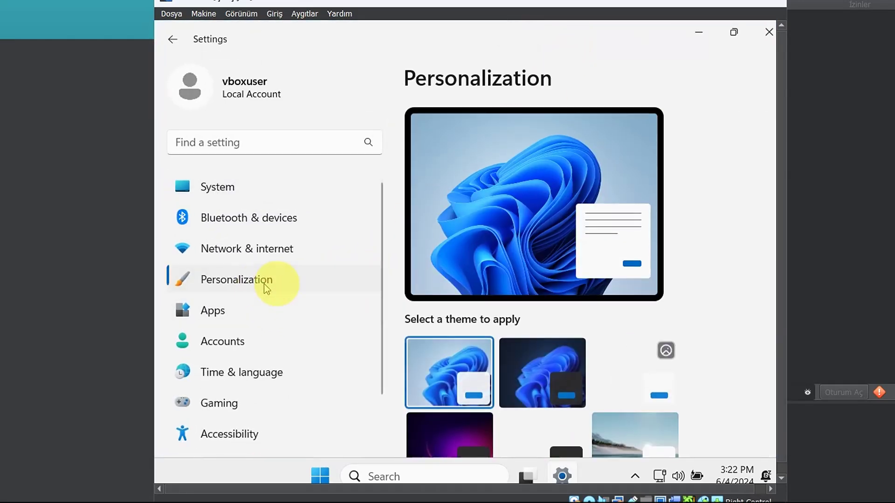
scroll(606, 284, "down", 5)
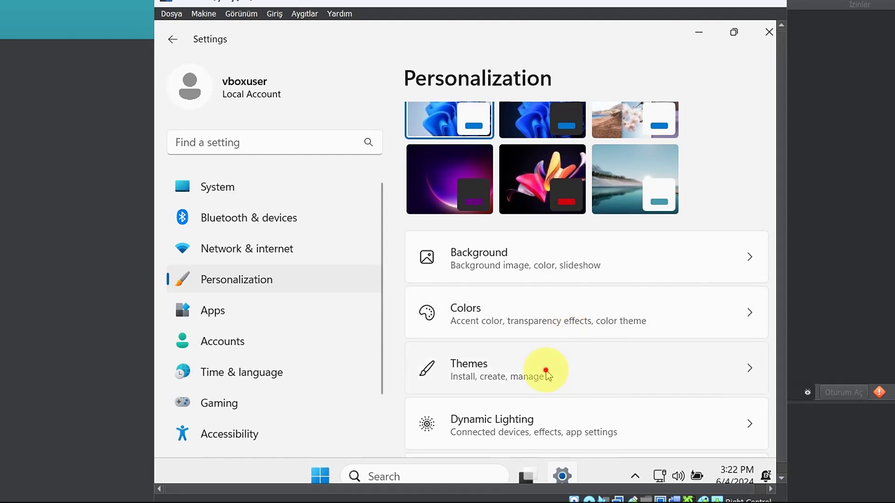
left_click(546, 370)
scroll(572, 365, "down", 8)
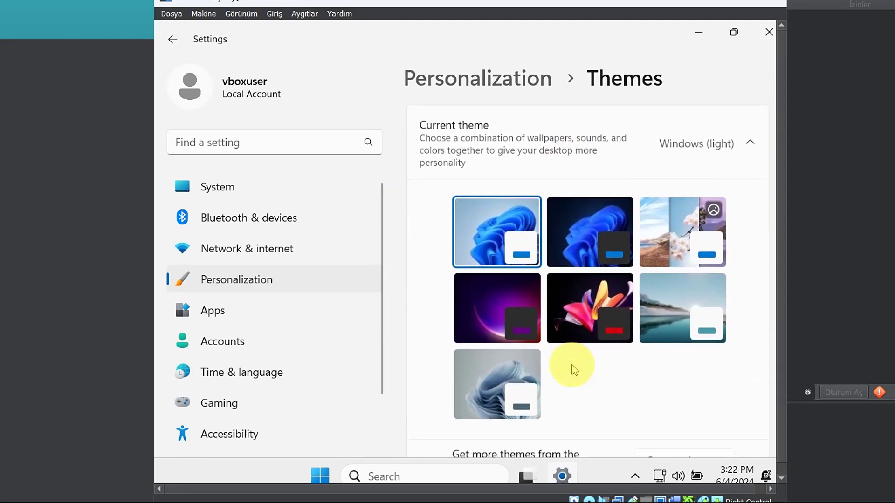
scroll(571, 365, "down", 3)
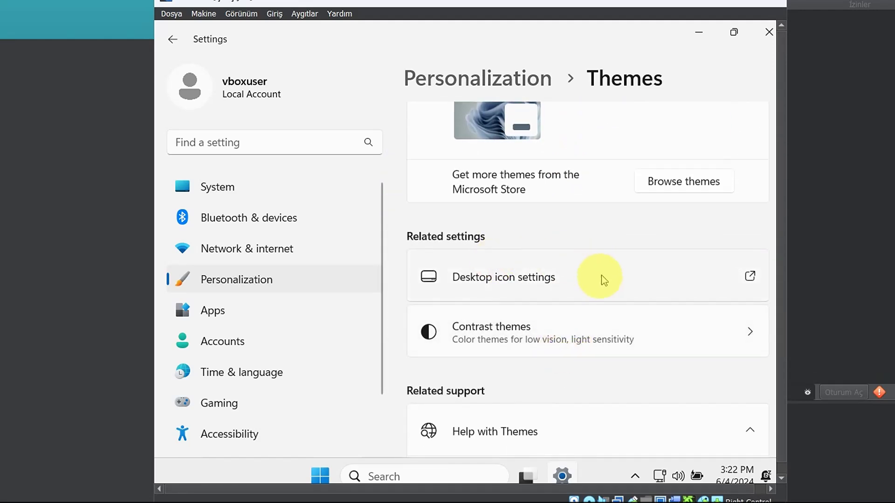
scroll(585, 346, "down", 2)
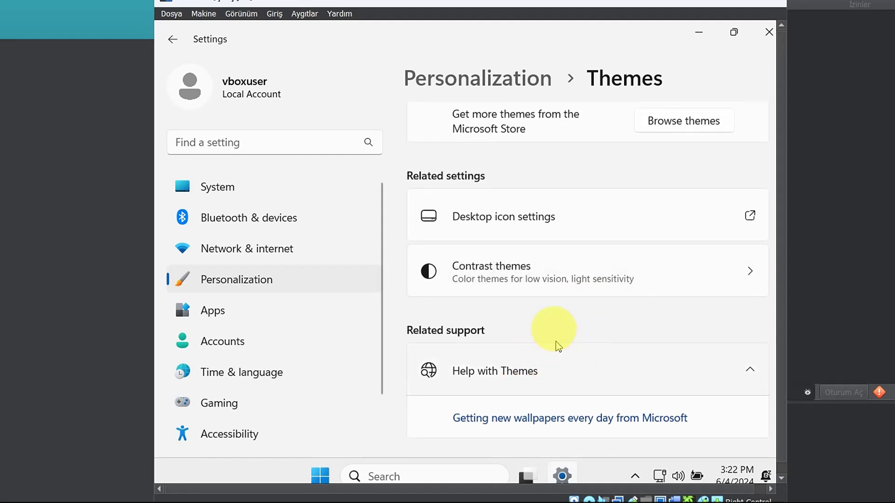
scroll(559, 335, "up", 2)
scroll(568, 319, "up", 1)
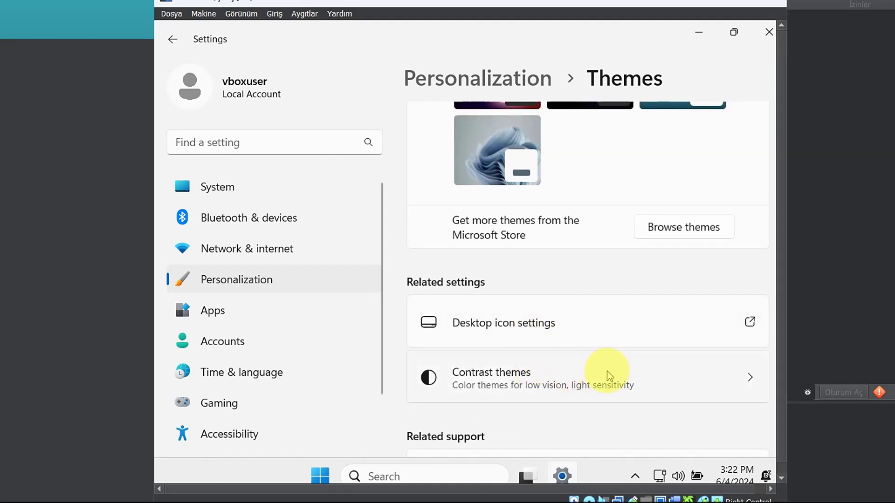
left_click(750, 322)
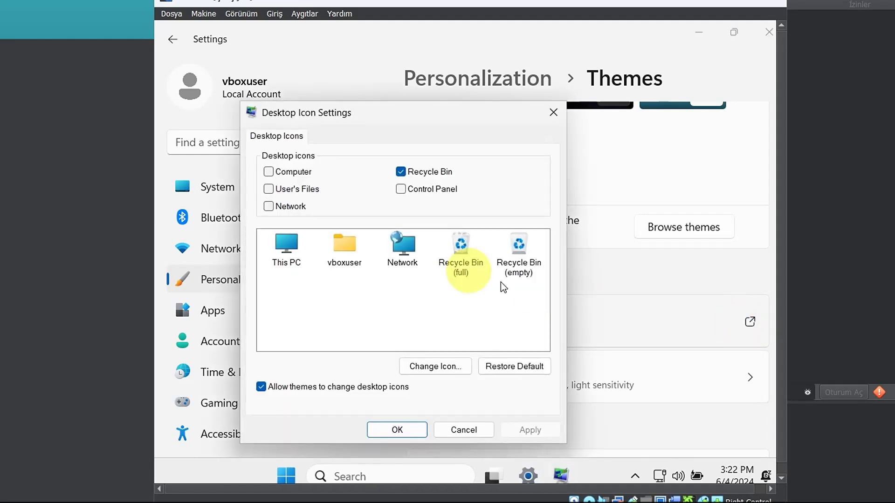
Step: Enable the User's Files, Computer and Control Panel desktop icons and confirm the icon settings
left_click(293, 190)
left_click(279, 171)
left_click(409, 189)
left_click(402, 429)
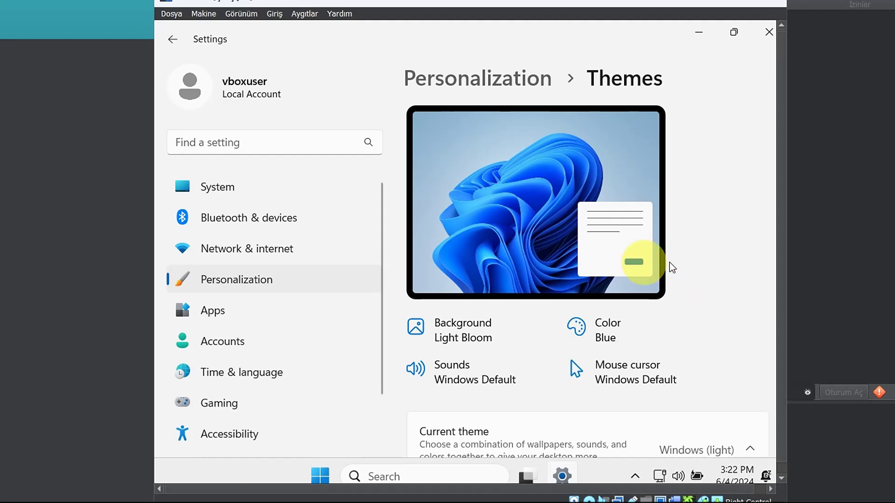
Step: Open the Language & region page of the Time & language settings
left_click(257, 377)
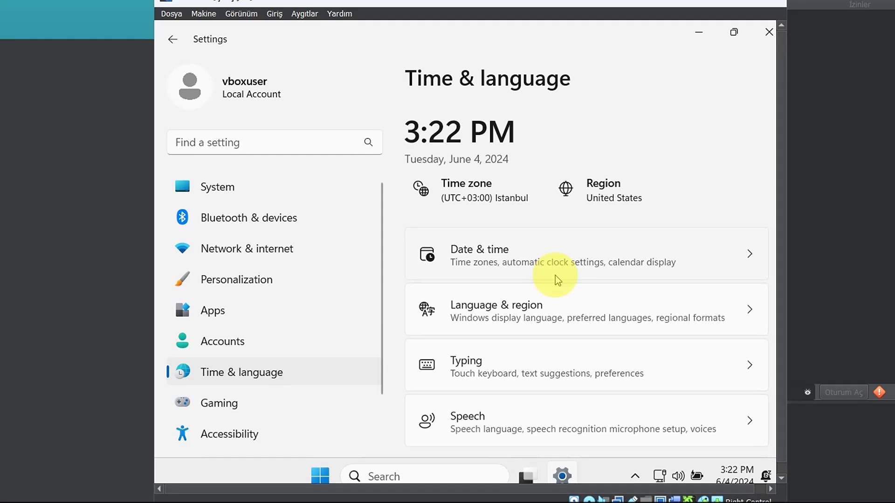
scroll(558, 280, "down", 1)
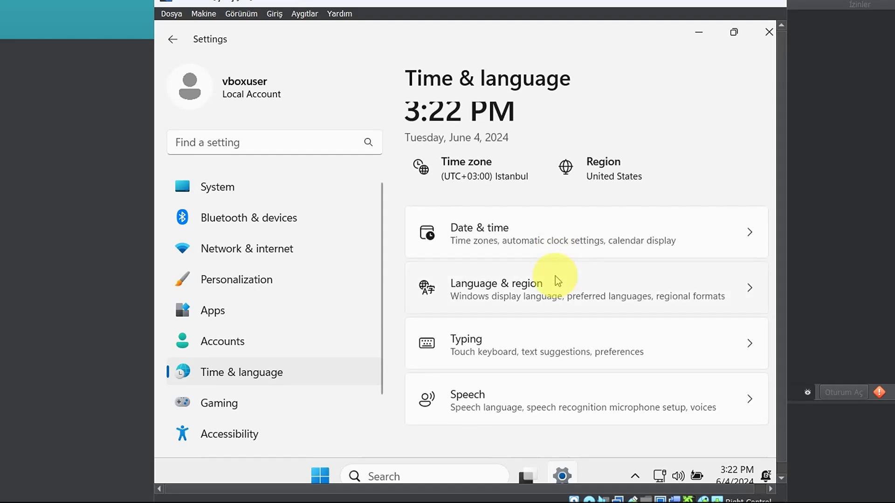
left_click(583, 279)
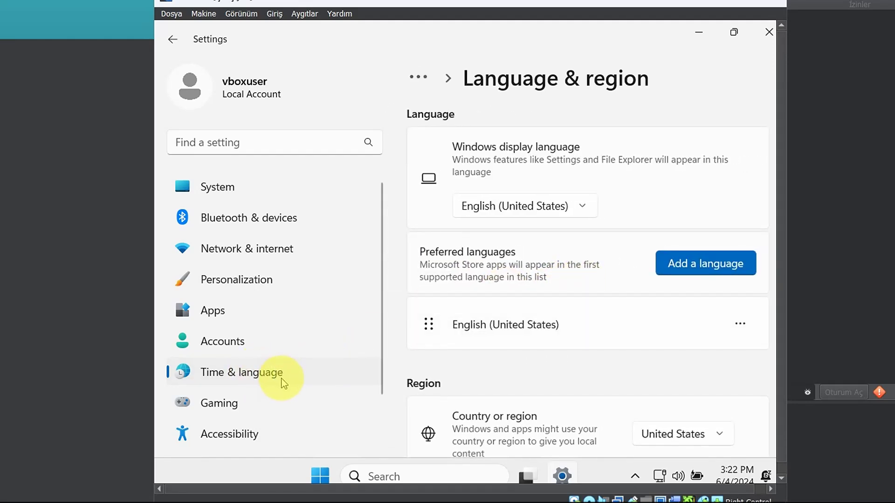
Step: Add Turkish (Türkçe) as a preferred language and start installing its language pack, setting it as the Windows display language
left_click(720, 264)
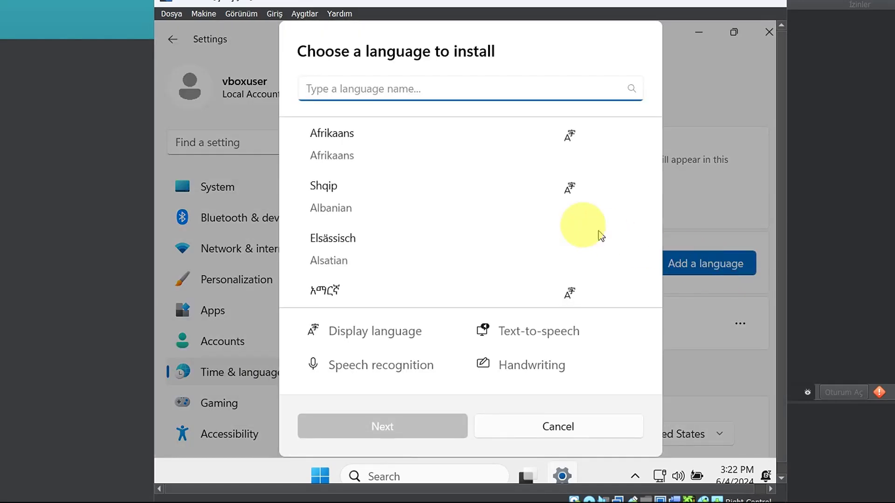
left_click(472, 90)
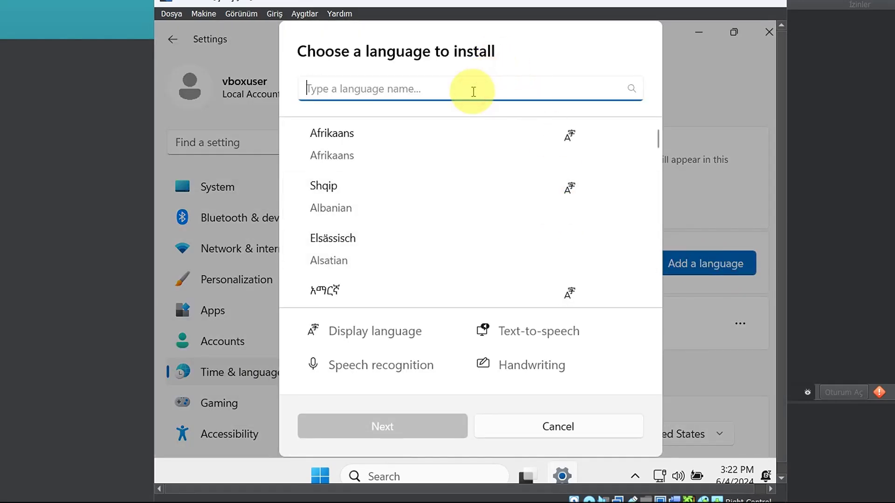
type("tur")
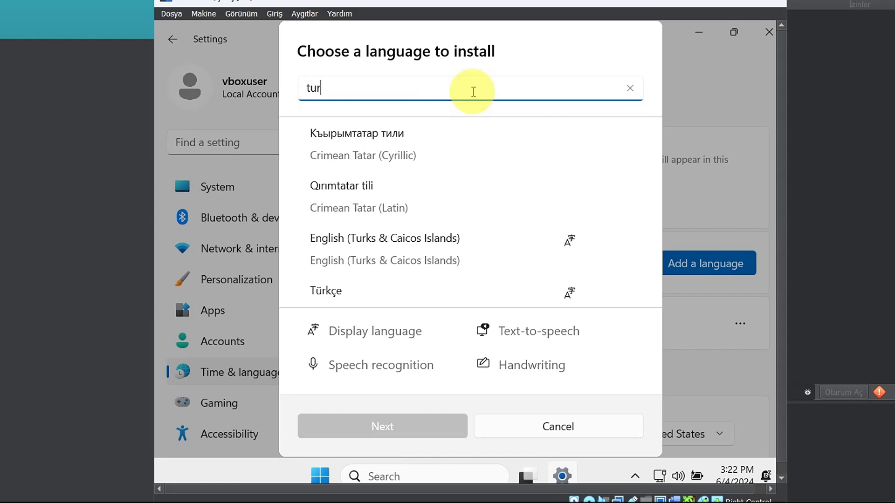
left_click(435, 294)
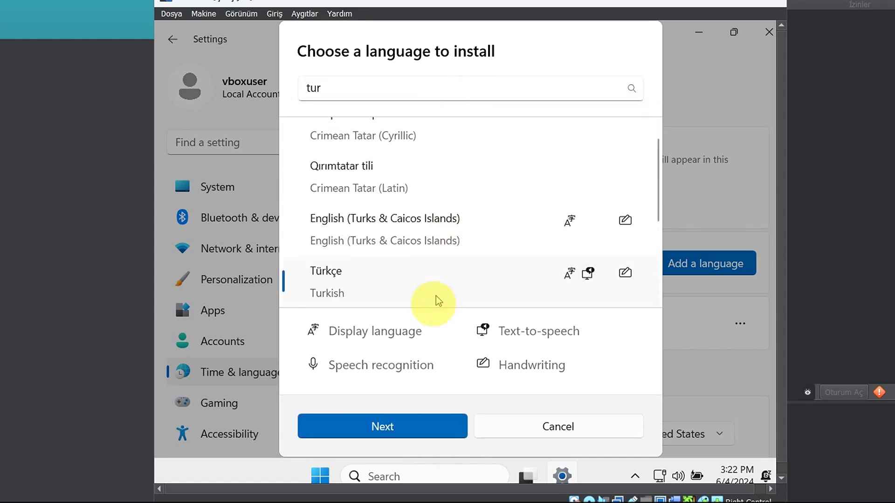
left_click(386, 425)
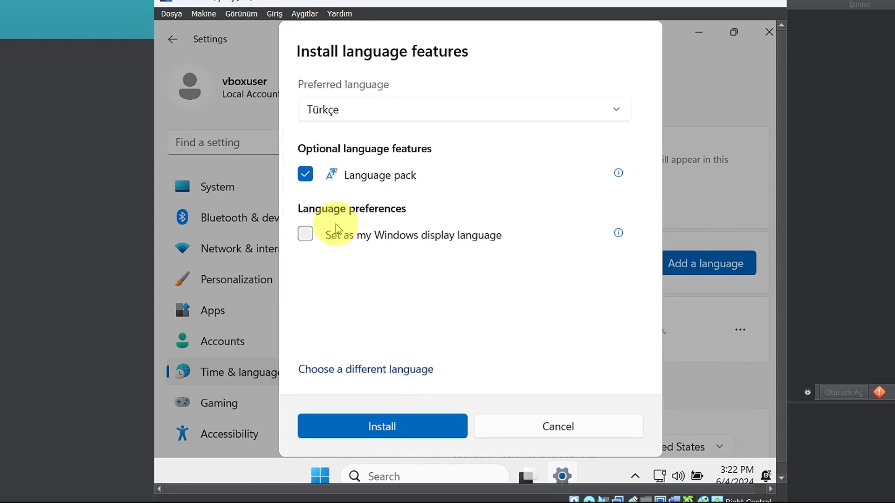
left_click(306, 235)
left_click(396, 425)
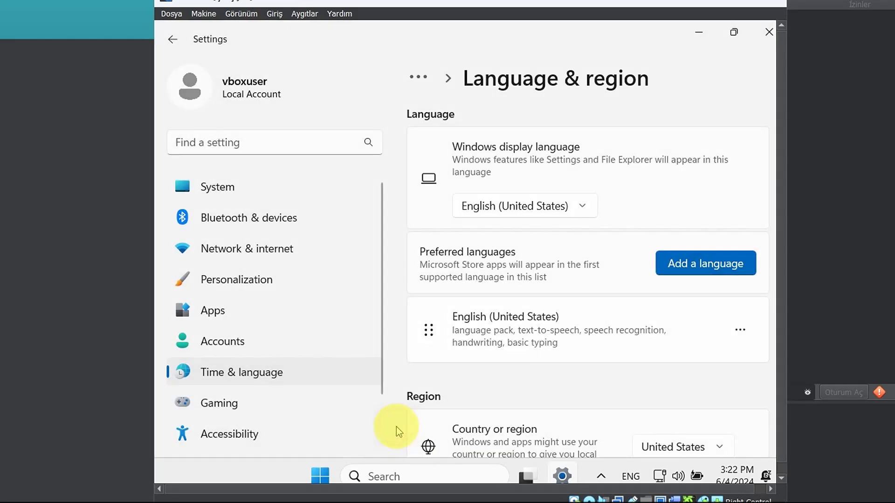
Step: Set the country or region to Turkey
scroll(531, 350, "down", 5)
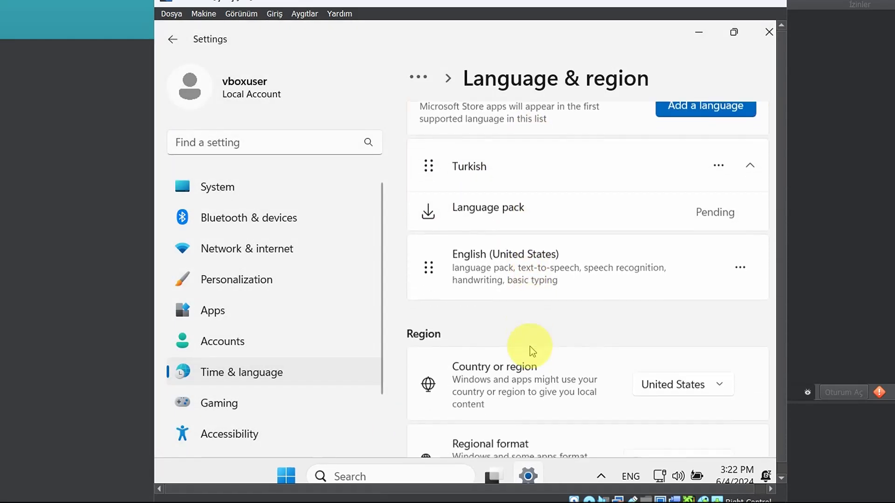
left_click(718, 278)
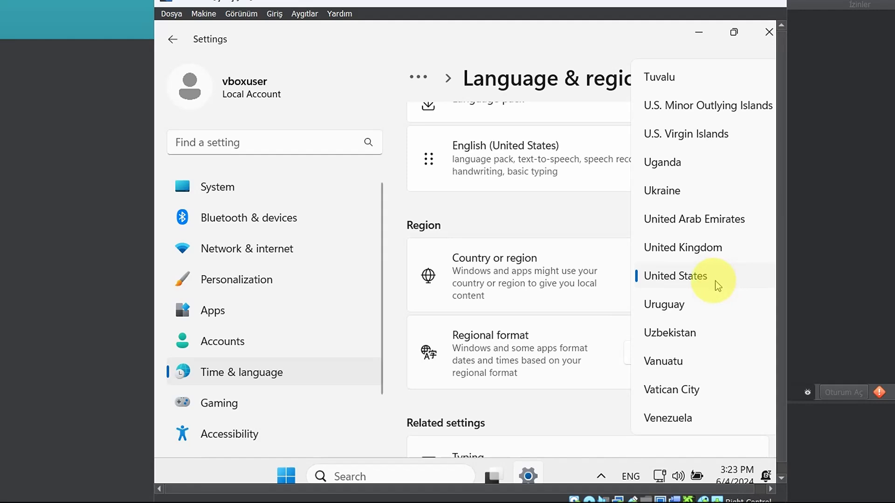
scroll(696, 191, "up", 3)
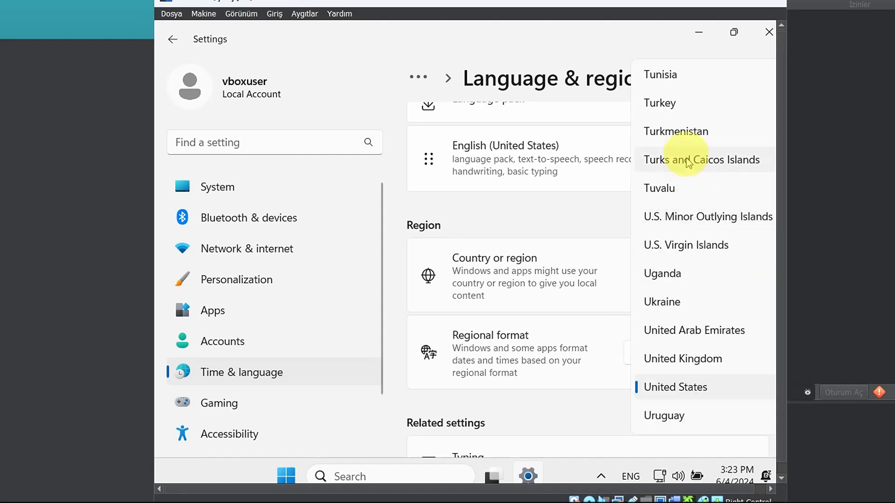
left_click(689, 114)
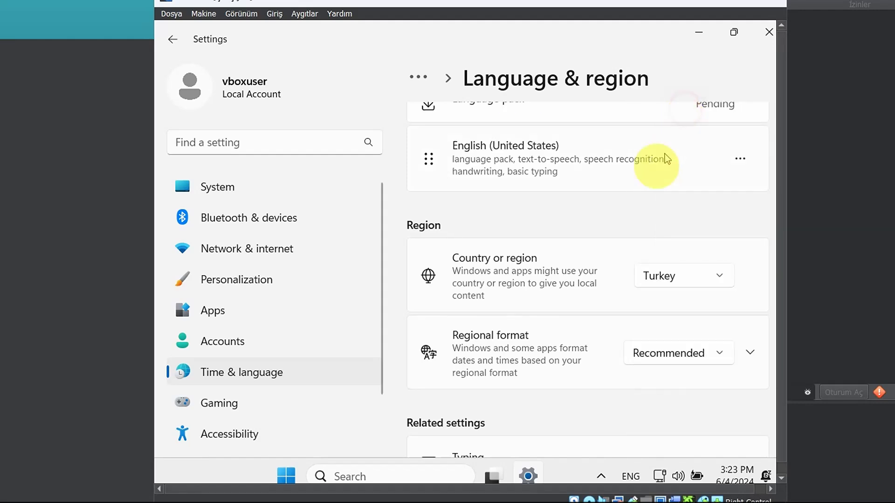
left_click(660, 360)
scroll(659, 266, "down", 5)
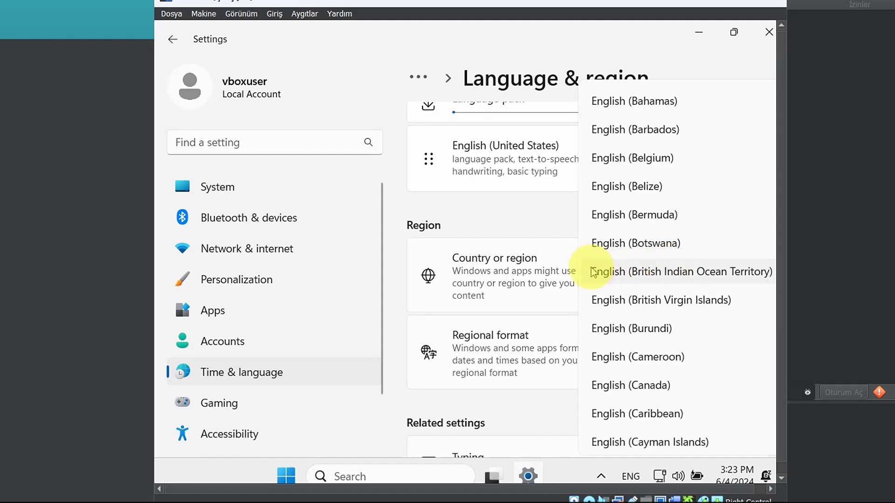
scroll(645, 286, "down", 8)
left_click(489, 216)
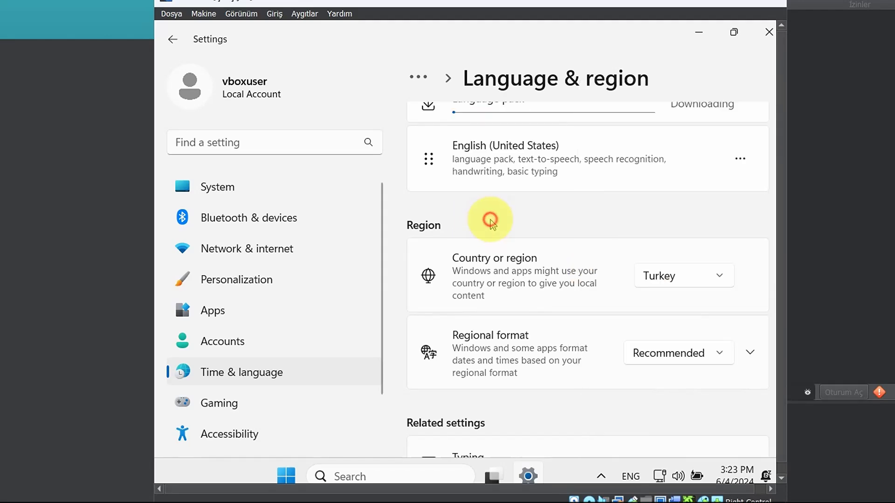
Step: Set the regional format to Turkish (Türkiye)
left_click(681, 356)
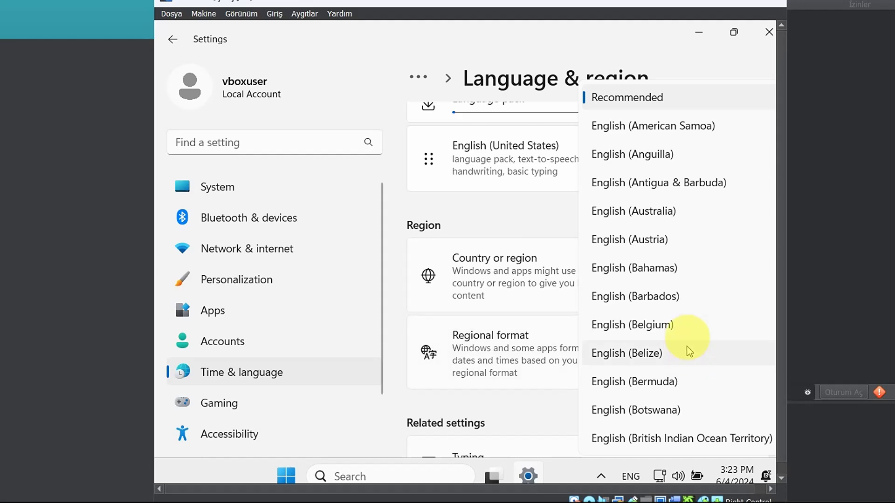
scroll(688, 326, "down", 4)
scroll(692, 318, "down", 15)
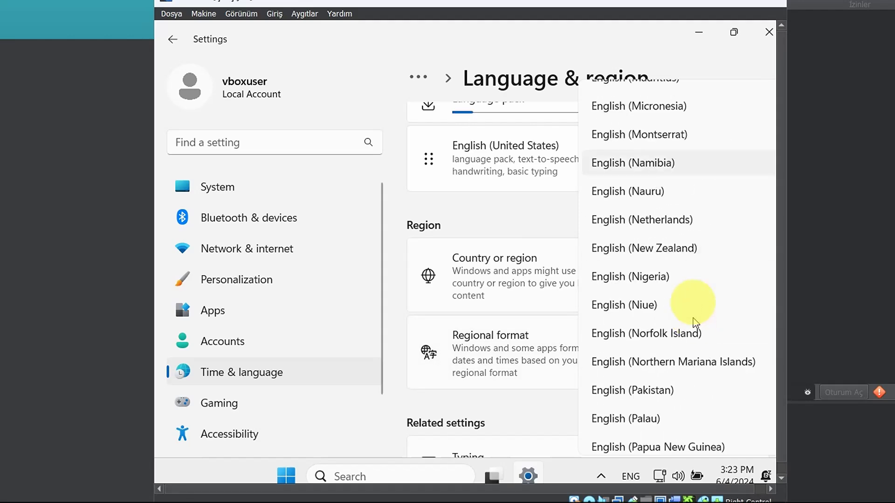
scroll(690, 300, "down", 12)
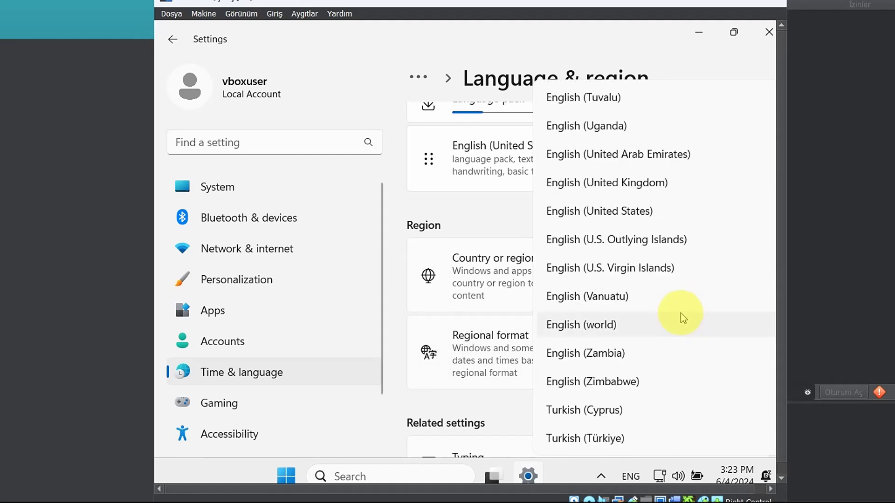
left_click(601, 438)
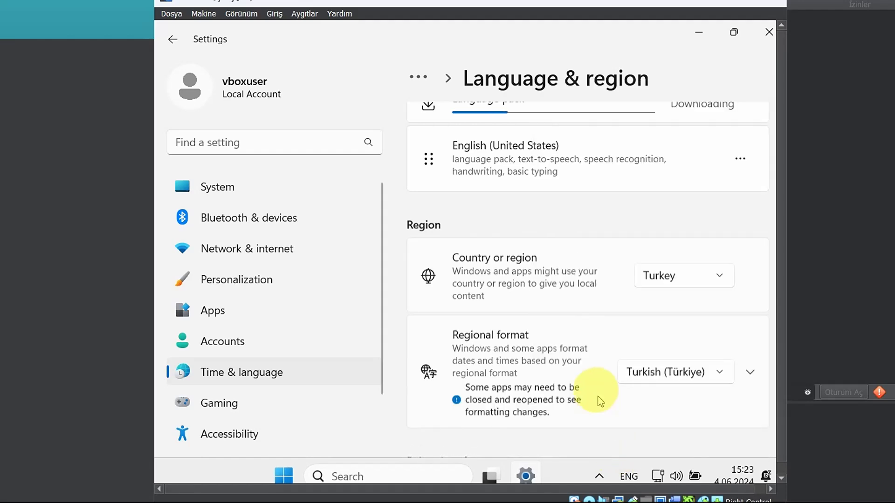
Step: Check the installation status of the Turkish language pack and the Windows display language setting
scroll(600, 402, "down", 3)
scroll(577, 351, "up", 8)
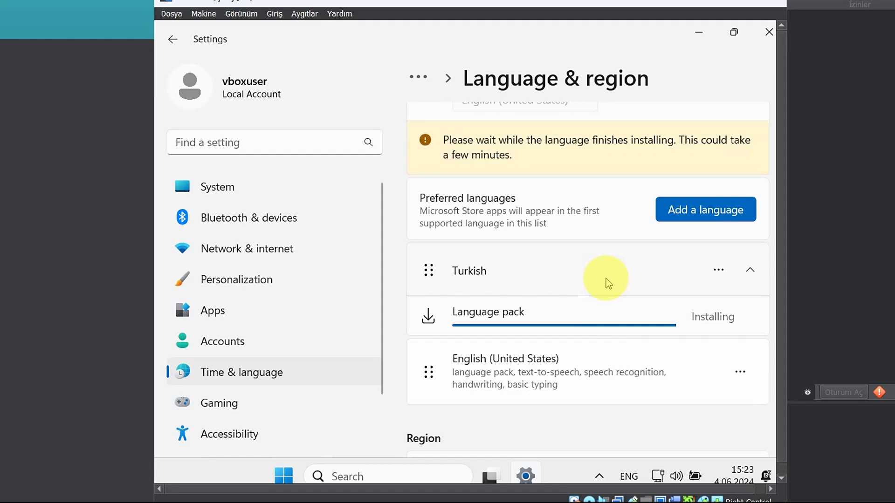
scroll(541, 236, "up", 2)
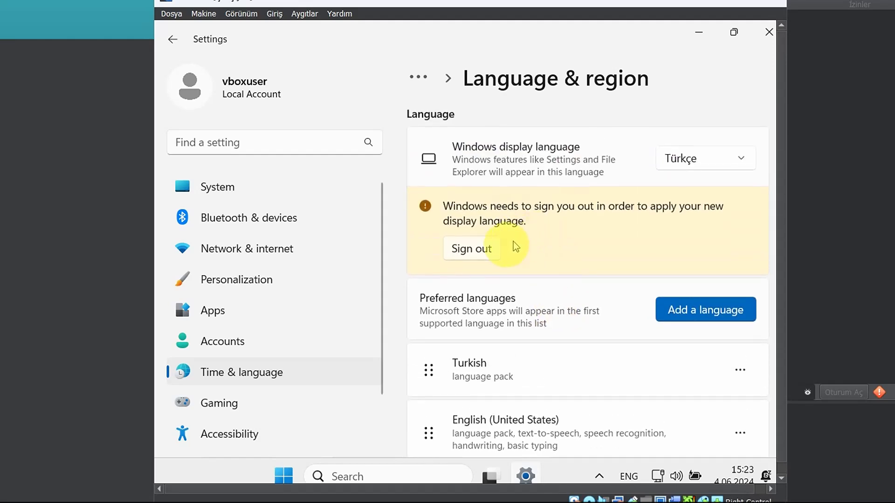
Step: Sign out to apply the Turkish display language, then sign back in to the local account with its password
left_click(473, 250)
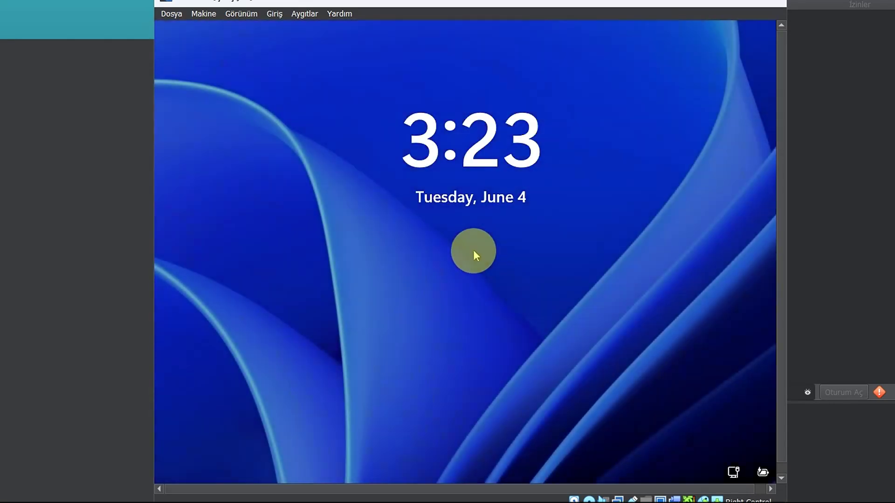
left_click(473, 251)
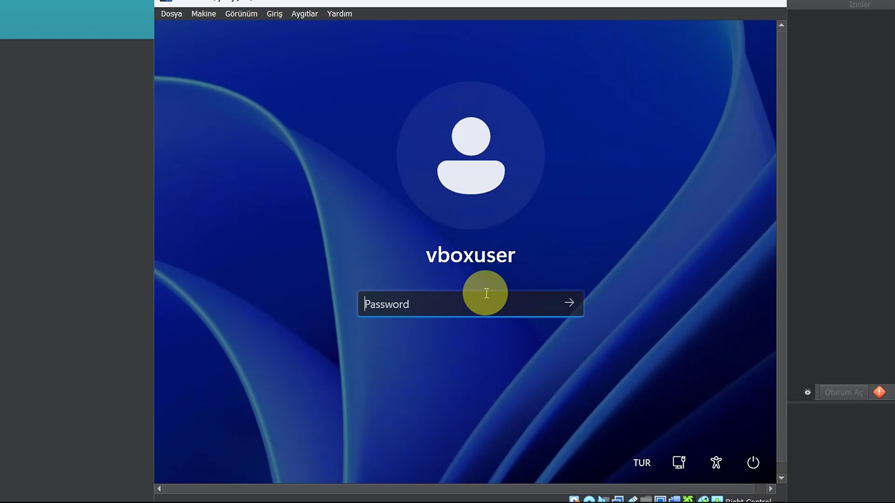
type("1")
key("Return")
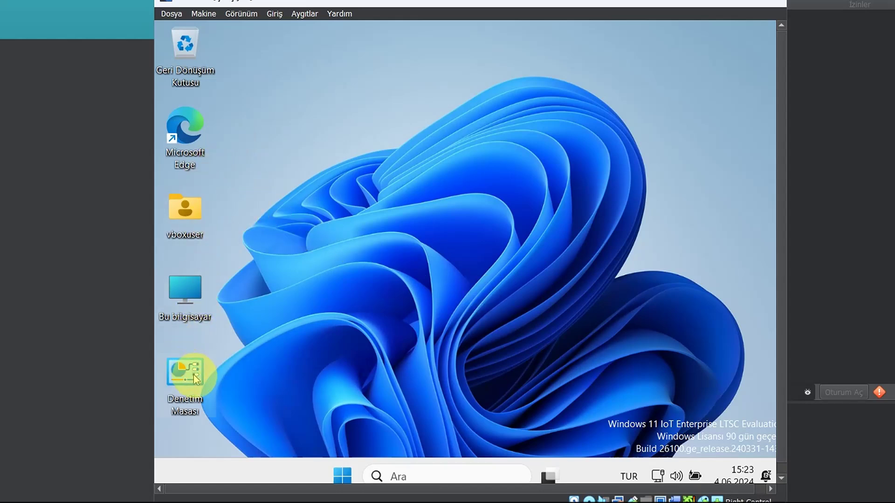
Step: Examine the drives and their free space in Bu bilgisayar, then close the window
double_click(189, 302)
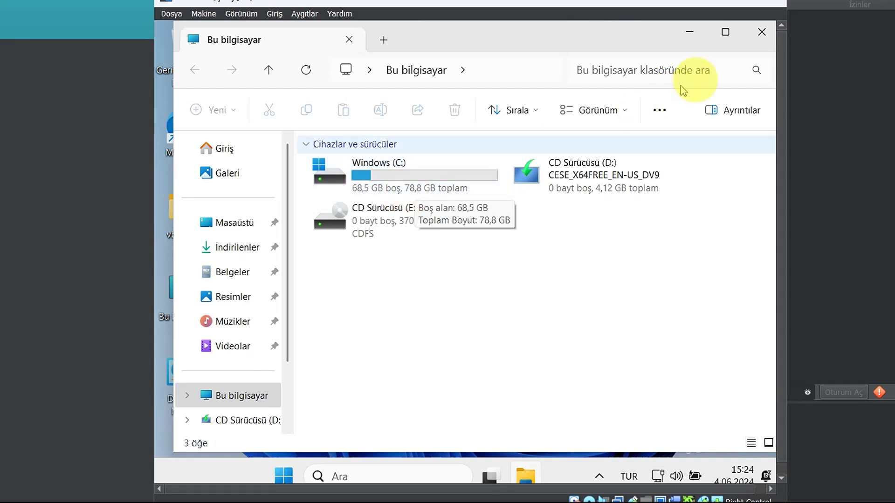
left_click(764, 33)
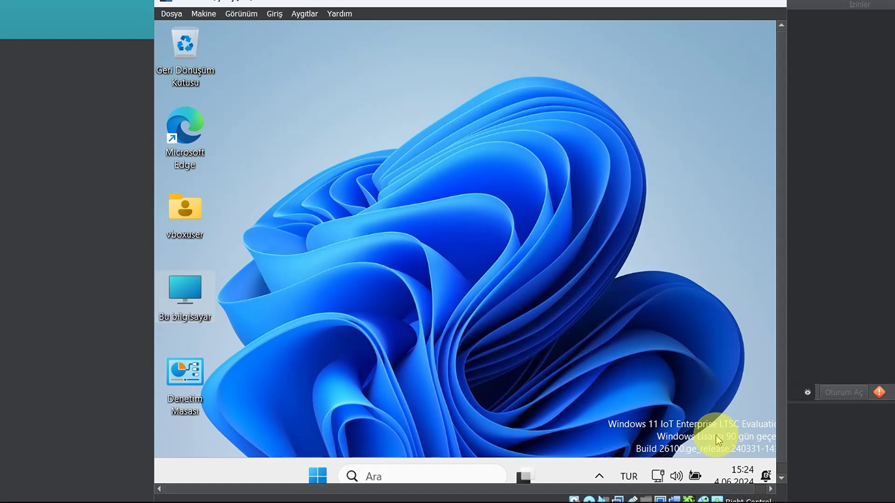
Step: Open Ayarlar from the list of all apps and start a check for new updates in Windows Update
left_click(321, 477)
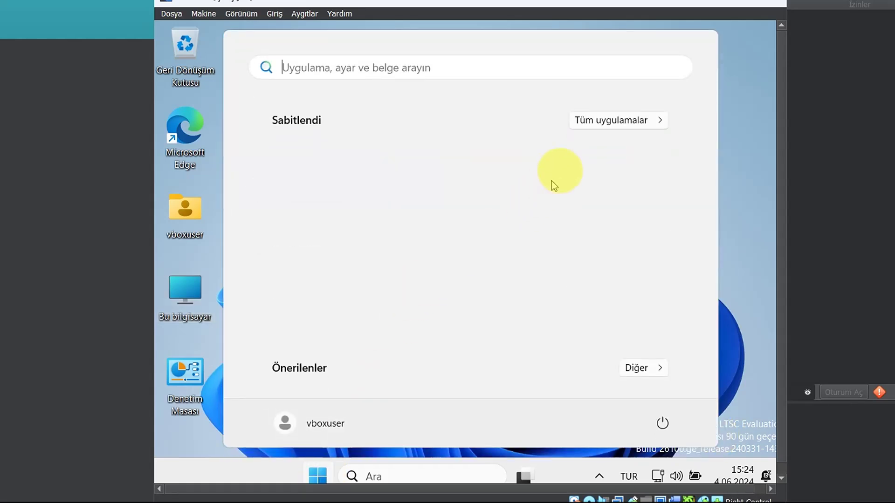
left_click(616, 128)
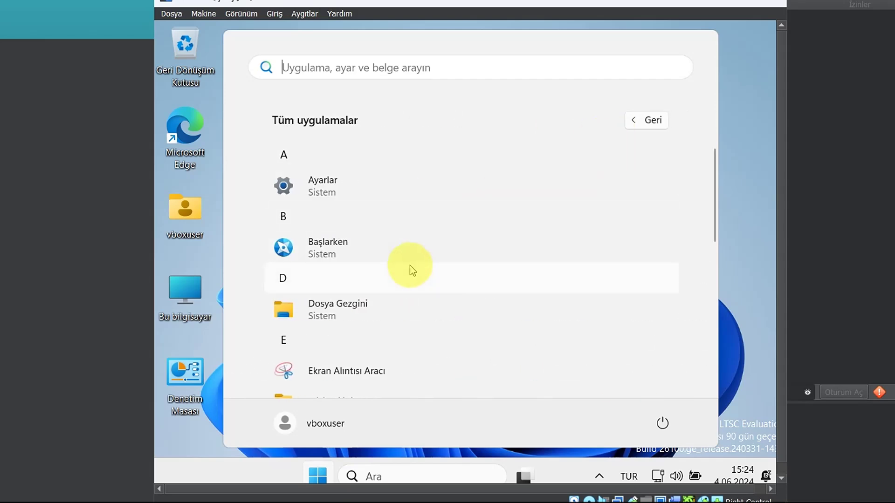
left_click(348, 191)
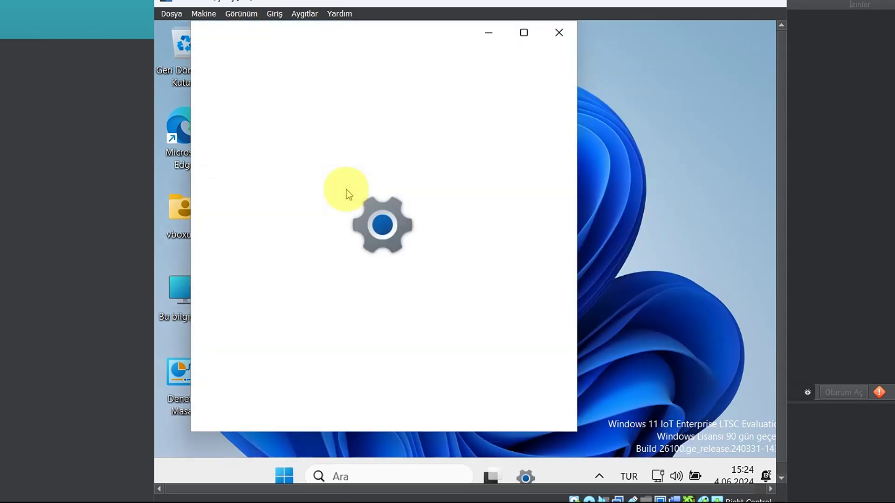
left_click(521, 37)
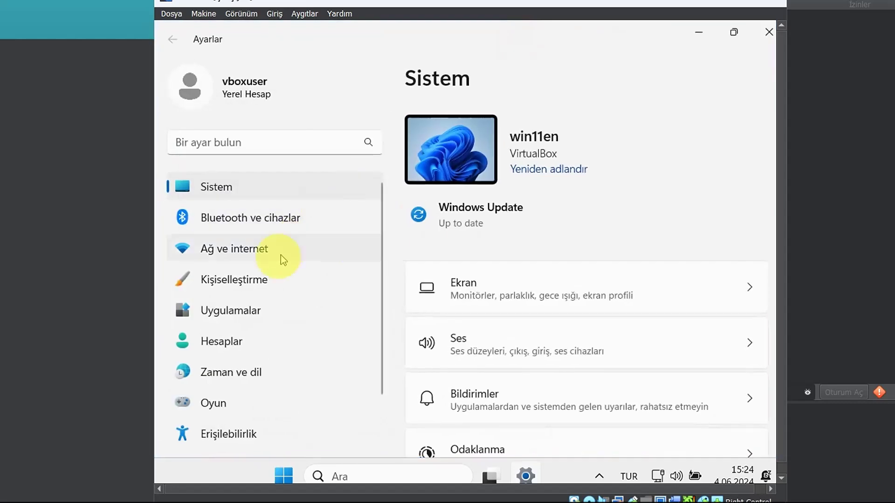
scroll(256, 382, "down", 2)
left_click(238, 437)
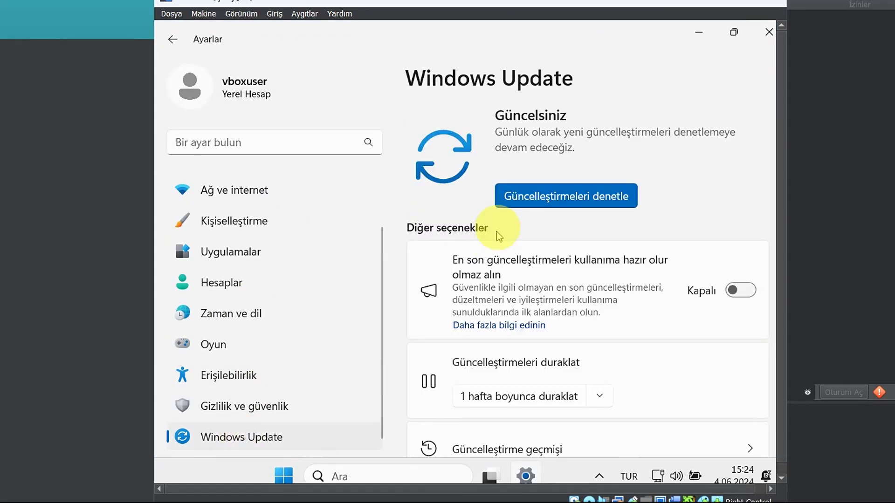
left_click(535, 193)
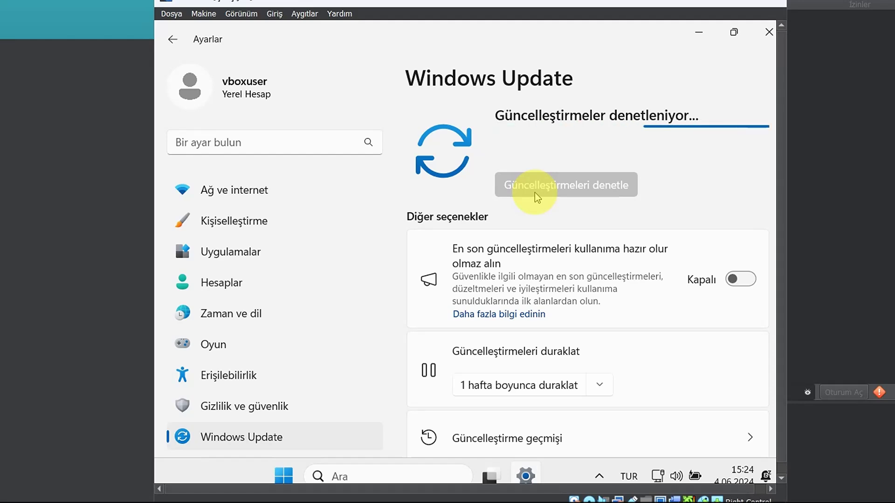
scroll(536, 192, "down", 3)
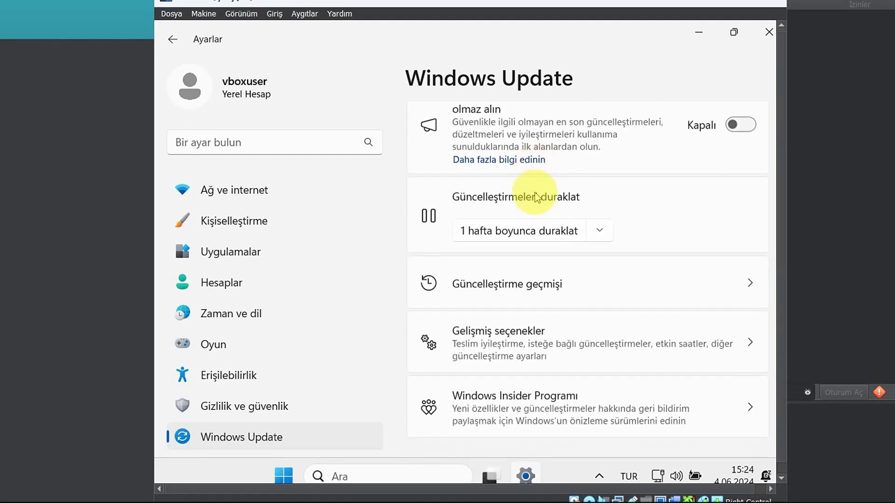
scroll(536, 196, "up", 3)
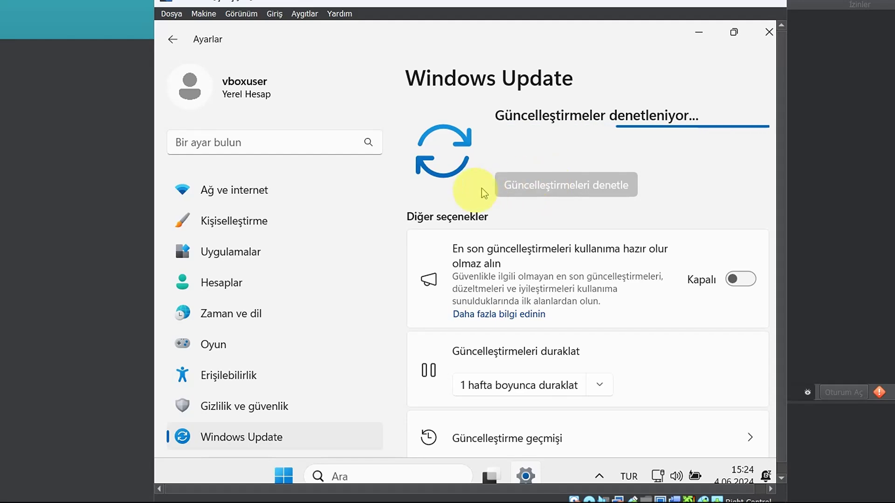
Step: Review the list of installed apps (Yüklü uygulamalar) in the Uygulamalar settings
left_click(291, 251)
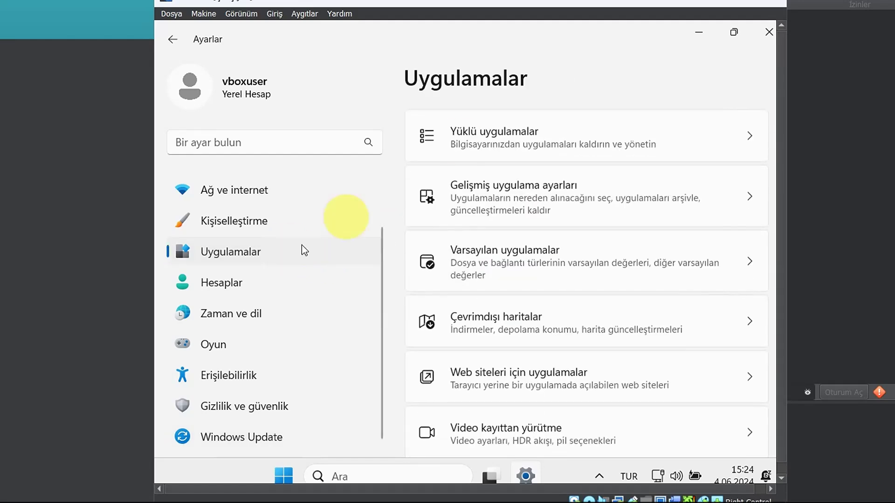
left_click(513, 126)
scroll(661, 204, "down", 5)
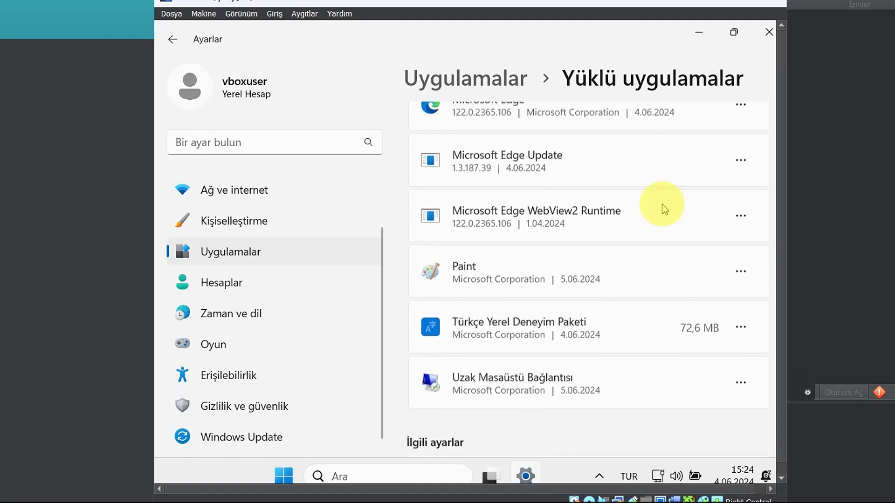
scroll(665, 209, "up", 1)
scroll(664, 209, "up", 3)
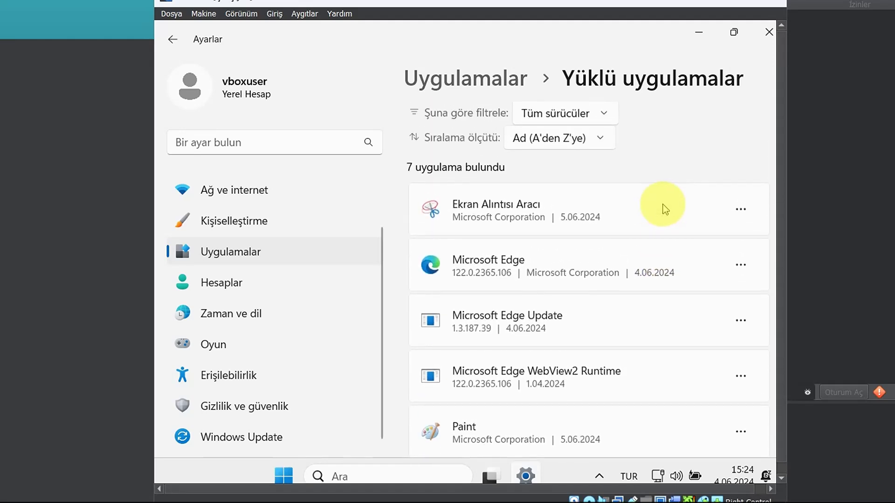
scroll(662, 206, "down", 5)
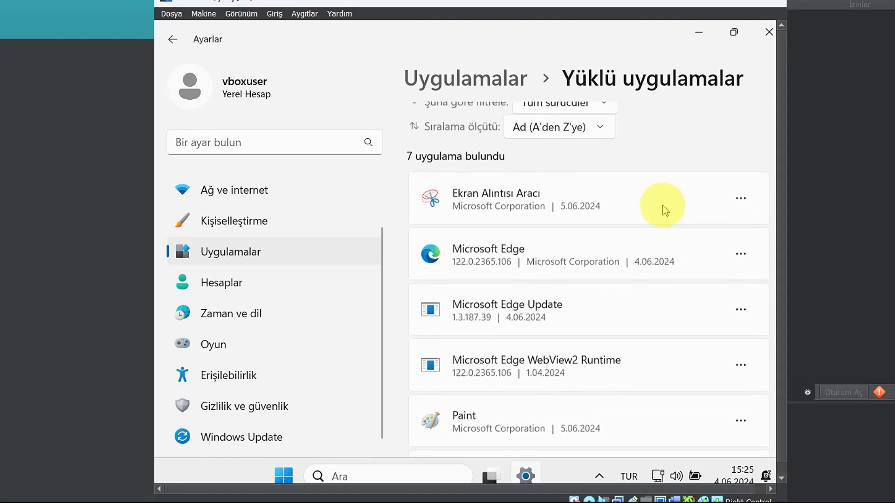
scroll(663, 205, "up", 3)
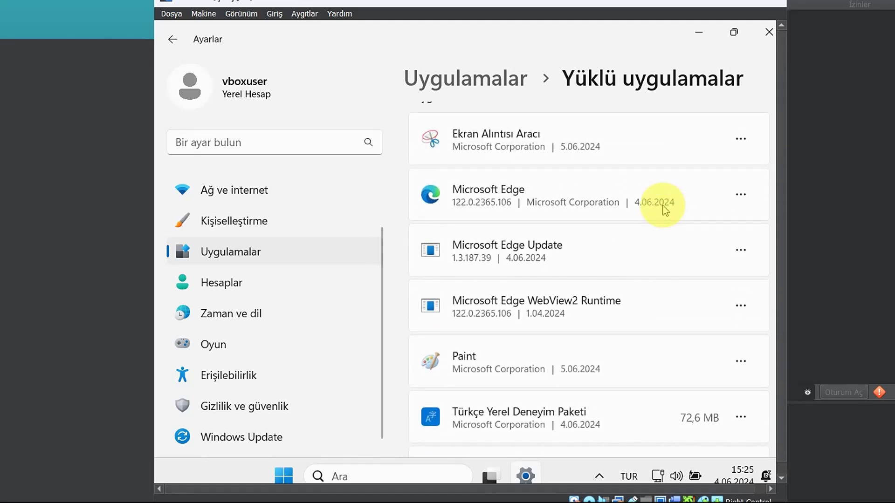
Step: Check the available updates and their download progress in Windows Update, then close Ayarlar
left_click(270, 438)
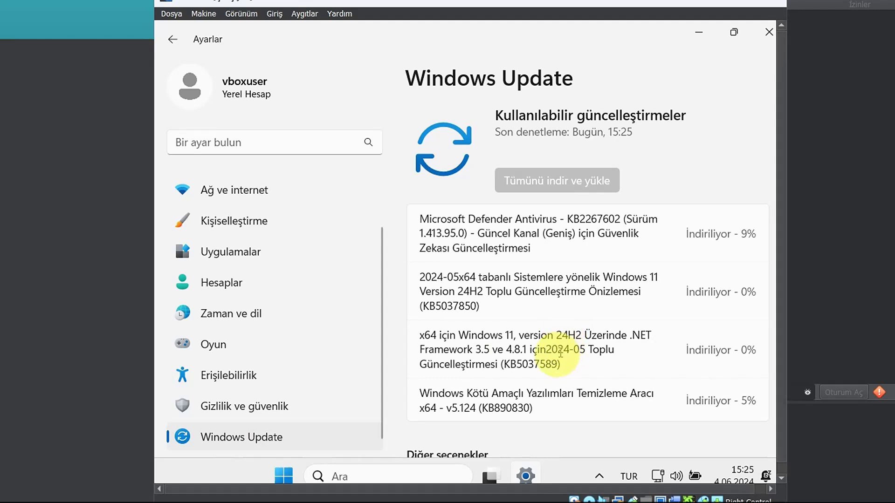
scroll(548, 264, "down", 1)
scroll(329, 286, "up", 1)
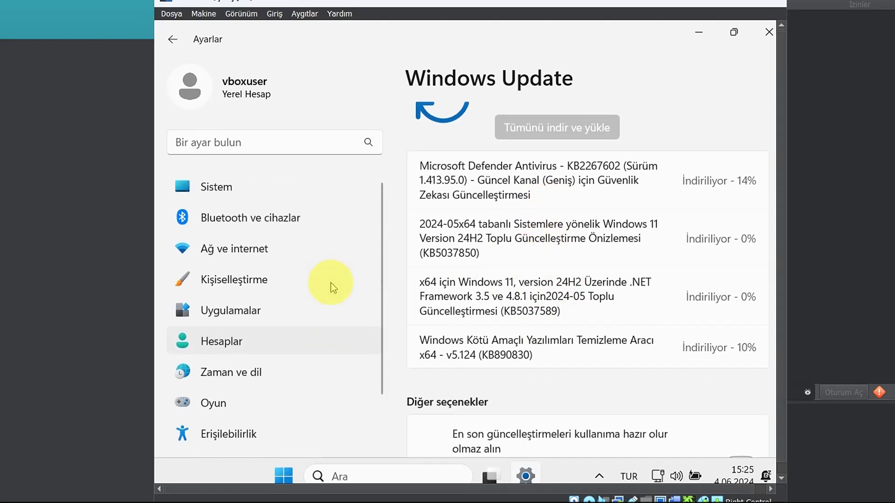
left_click(768, 33)
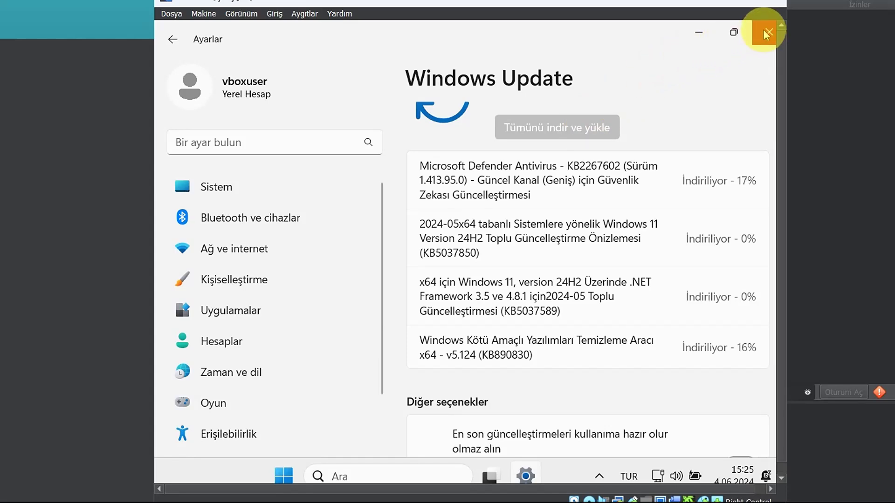